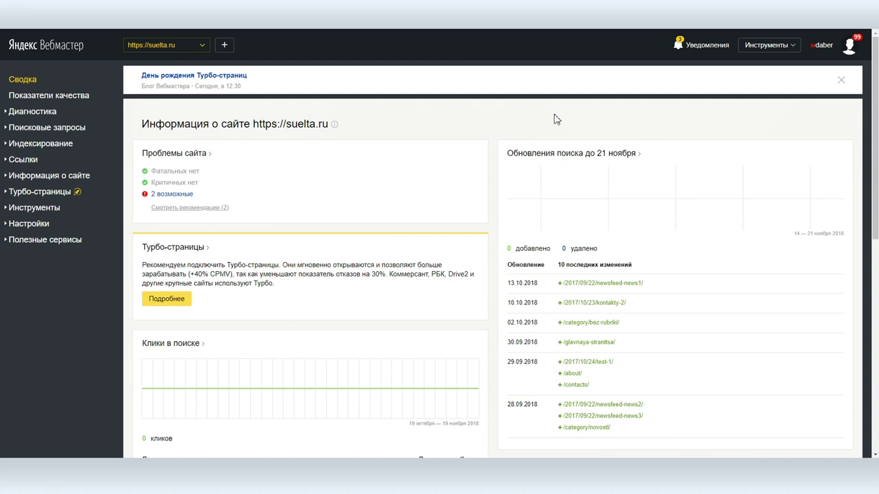
pyautogui.click(175, 195)
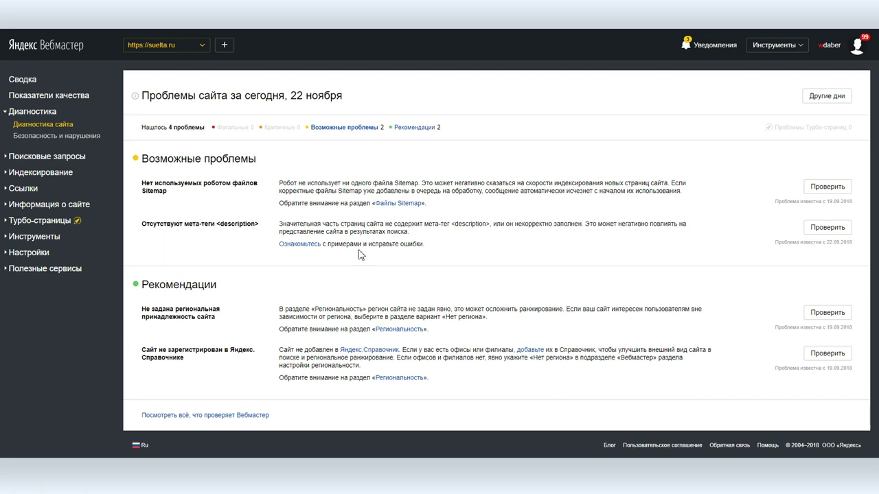
pyautogui.click(403, 203)
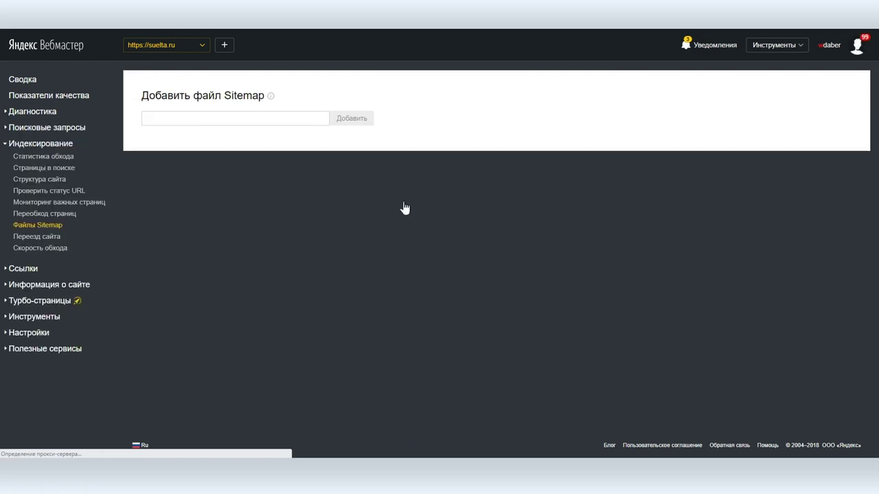
pyautogui.click(280, 118)
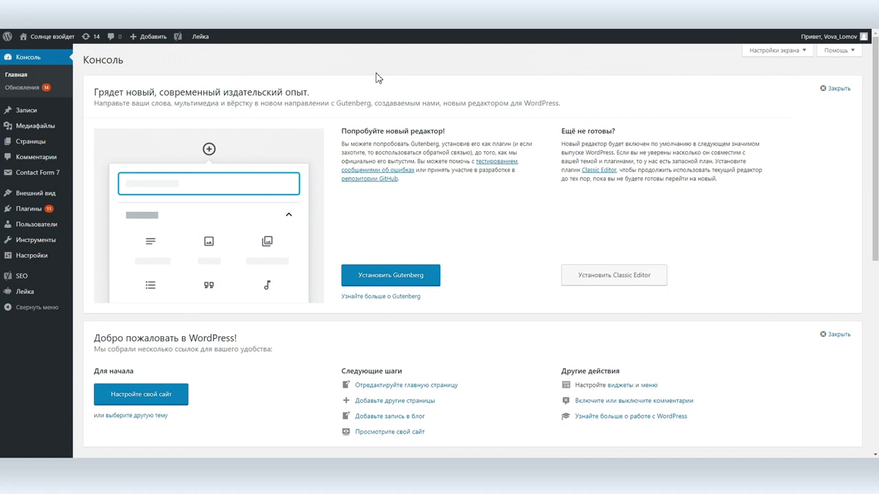
# Switch to the WordPress admin, open Yoast SEO's XML sitemap settings and review the user, post type, excluded post and taxonomy options
pyautogui.click(26, 279)
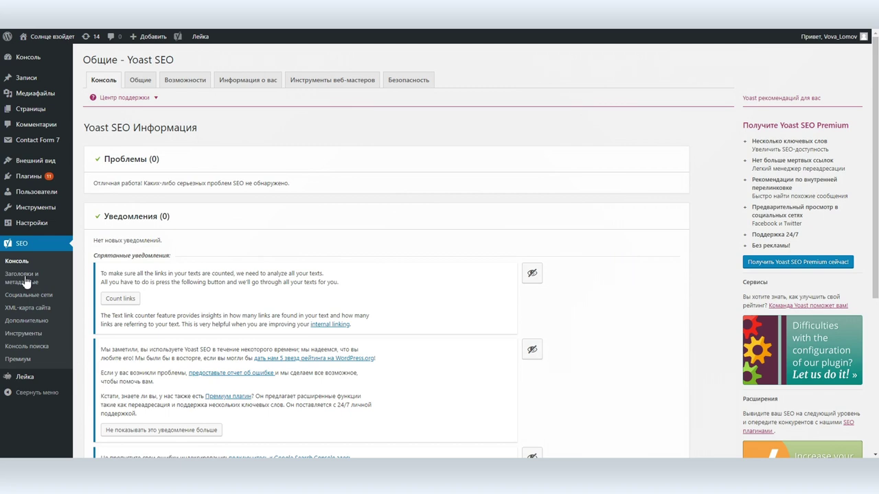
pyautogui.click(31, 309)
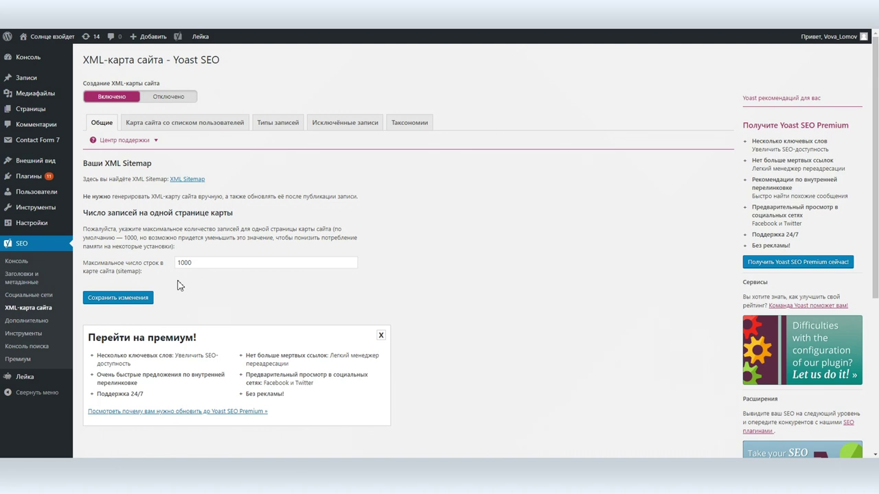
pyautogui.click(157, 128)
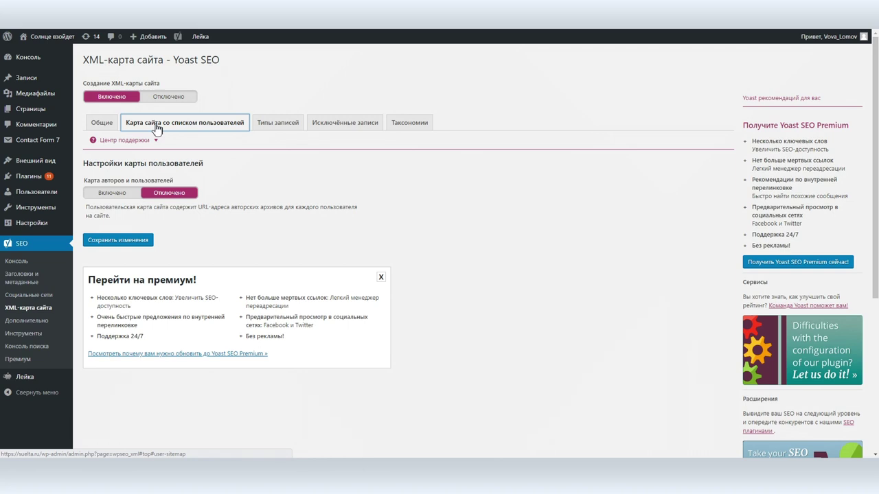
pyautogui.click(264, 128)
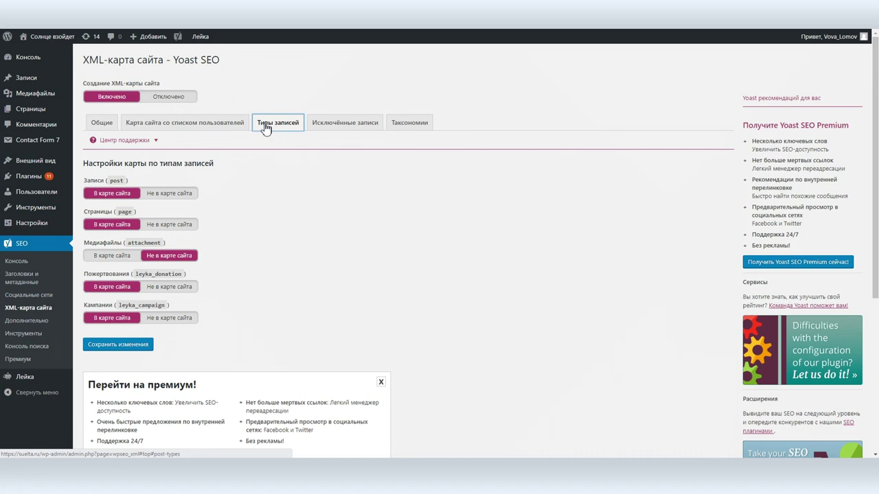
pyautogui.click(348, 125)
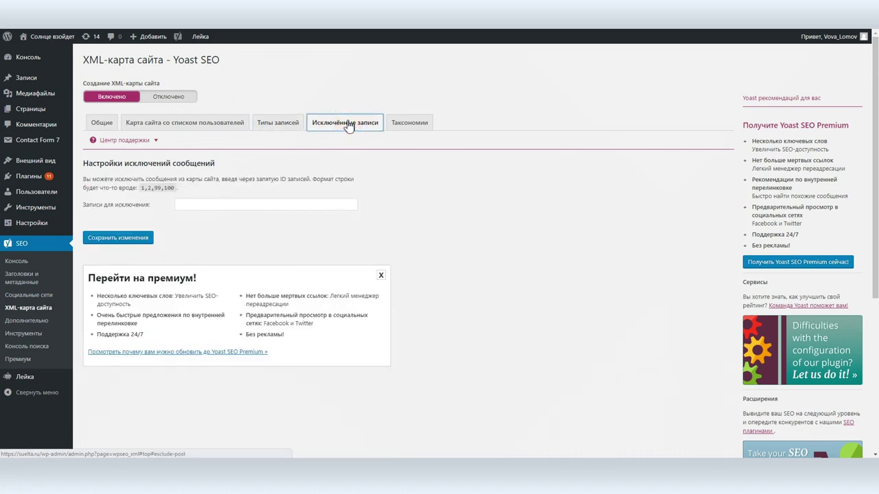
pyautogui.click(419, 126)
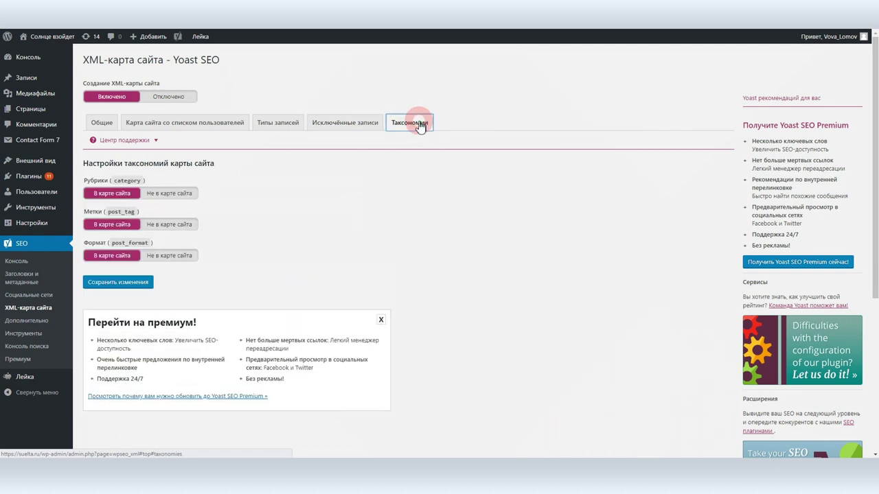
pyautogui.click(101, 126)
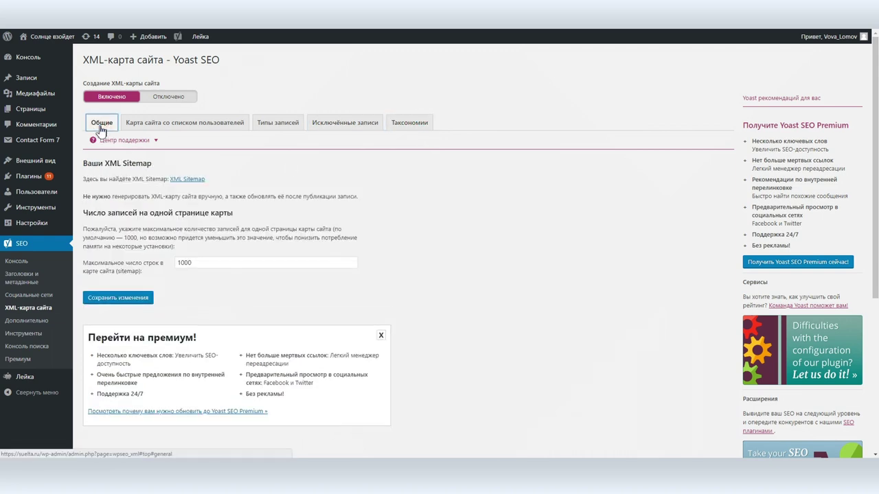
# Open the generated XML sitemap, look through its page sitemap and copy the address of the sitemap index
pyautogui.click(185, 180)
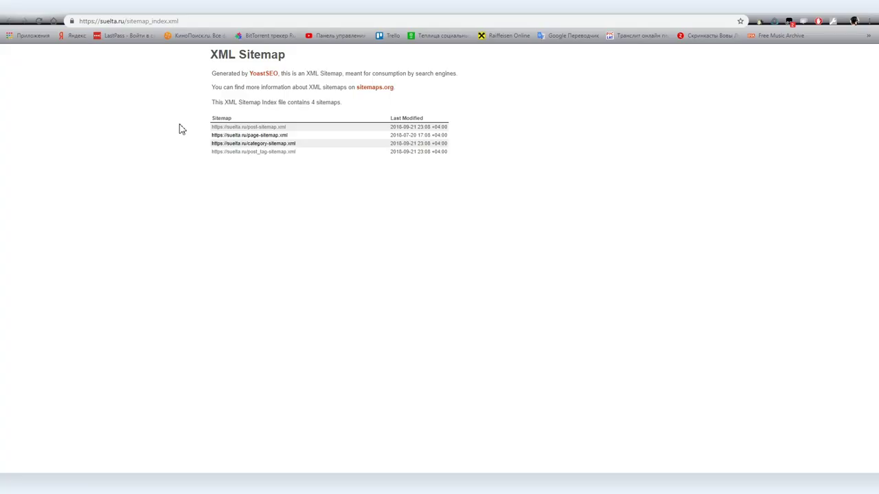
pyautogui.click(251, 136)
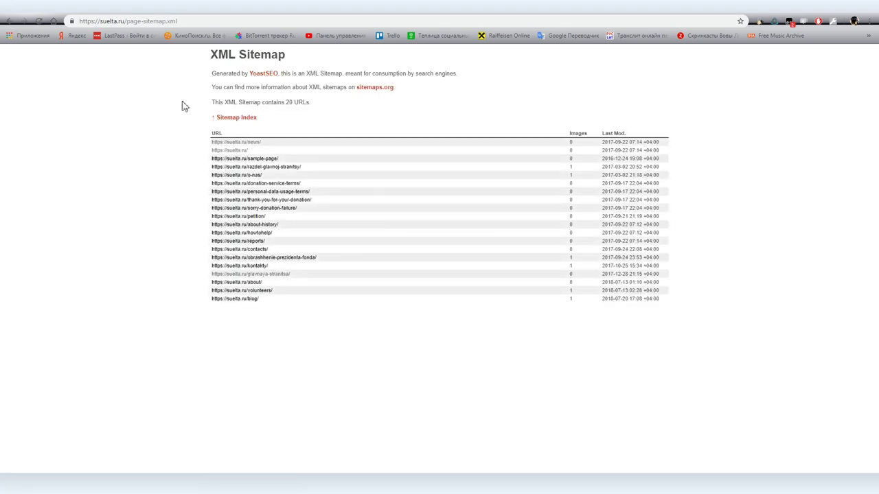
pyautogui.click(226, 119)
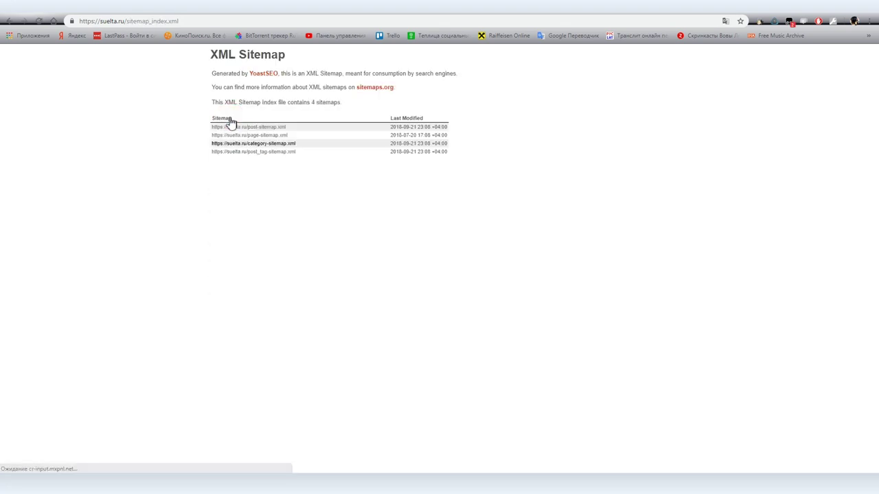
pyautogui.click(140, 22)
pyautogui.hotkey('ctrl', 'c')
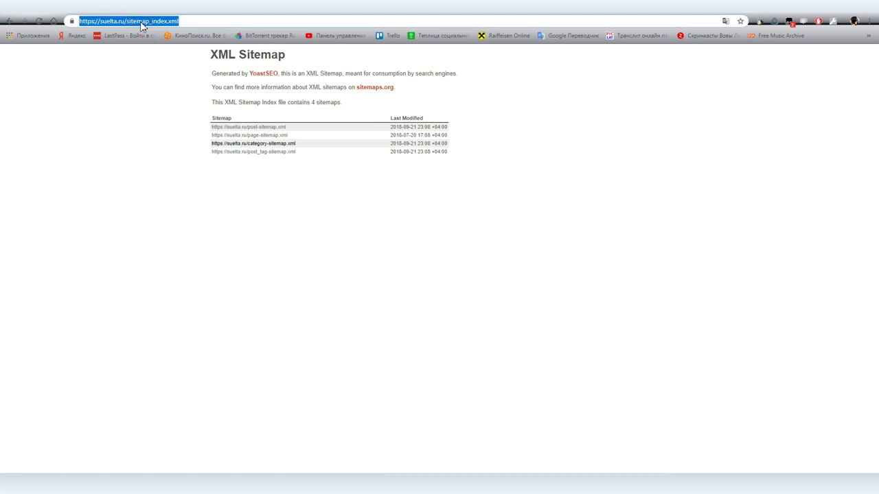
pyautogui.hotkey('ctrl', 'Tab')
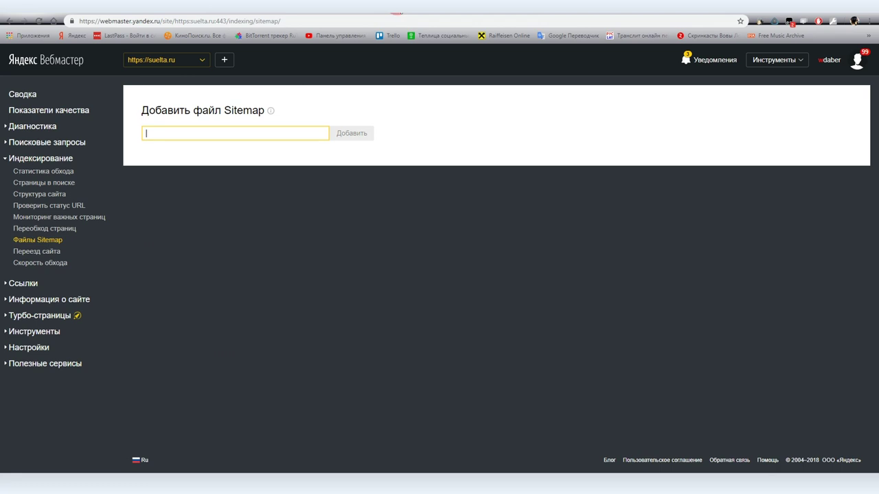
pyautogui.click(190, 133)
pyautogui.hotkey('ctrl', 'v')
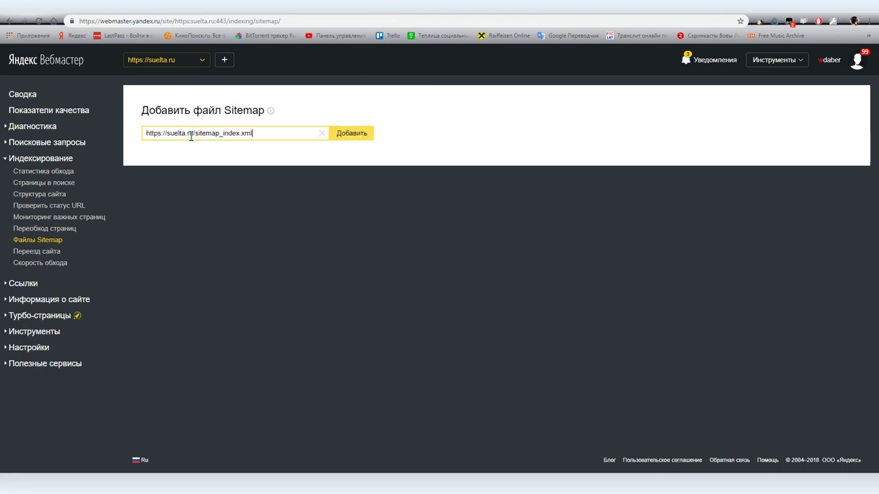
pyautogui.click(360, 138)
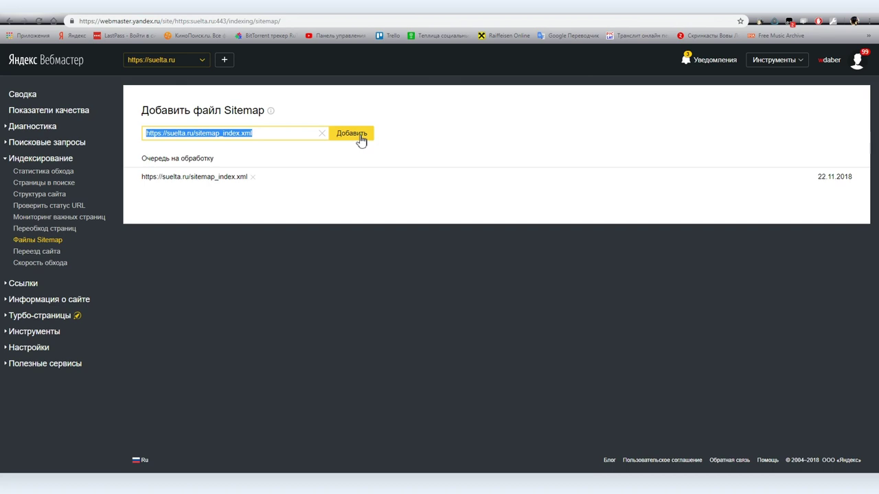
# Return to the site's possible problems and examine the missing description meta tags issue and its explanation
pyautogui.click(21, 99)
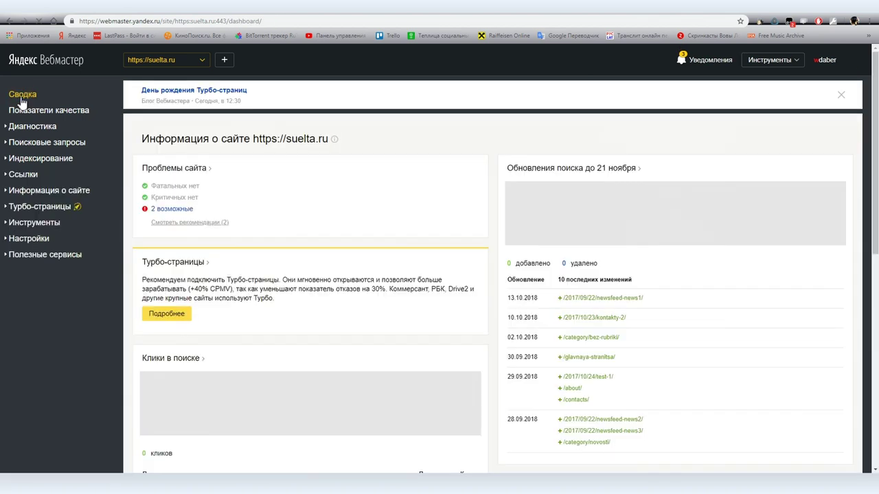
pyautogui.click(171, 208)
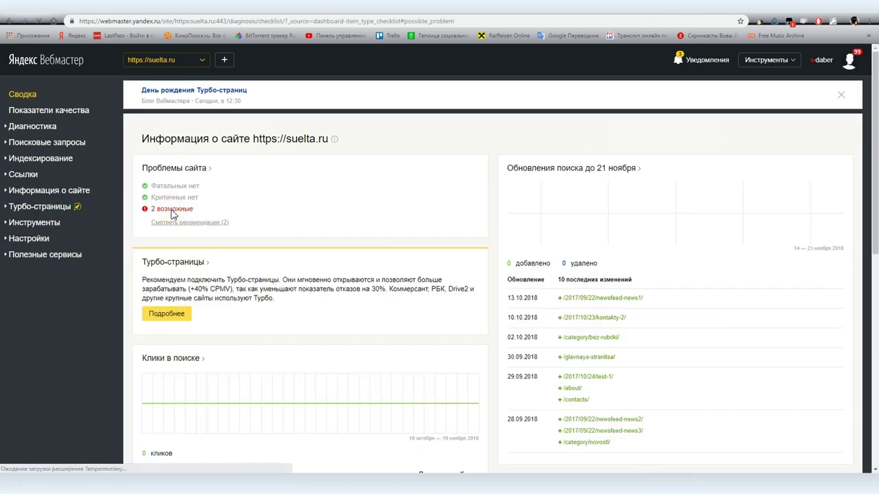
pyautogui.moveTo(183, 238); pyautogui.dragTo(258, 239)
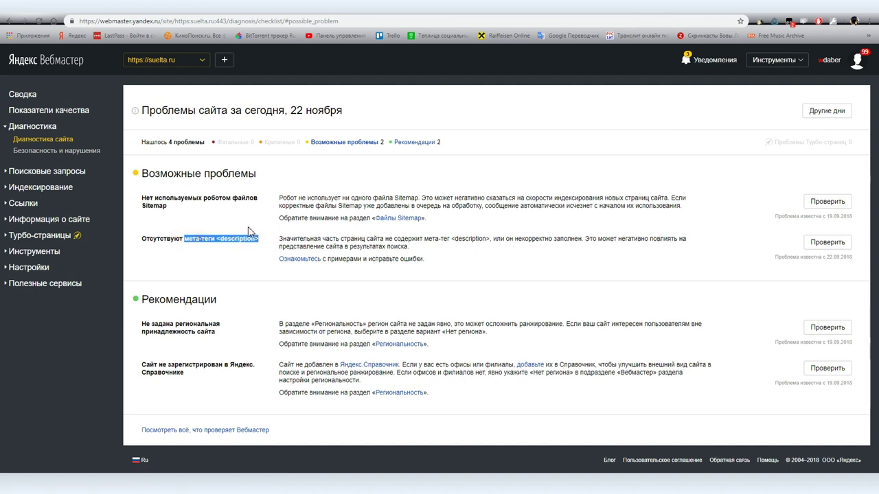
pyautogui.tripleClick(249, 236)
pyautogui.click(299, 259)
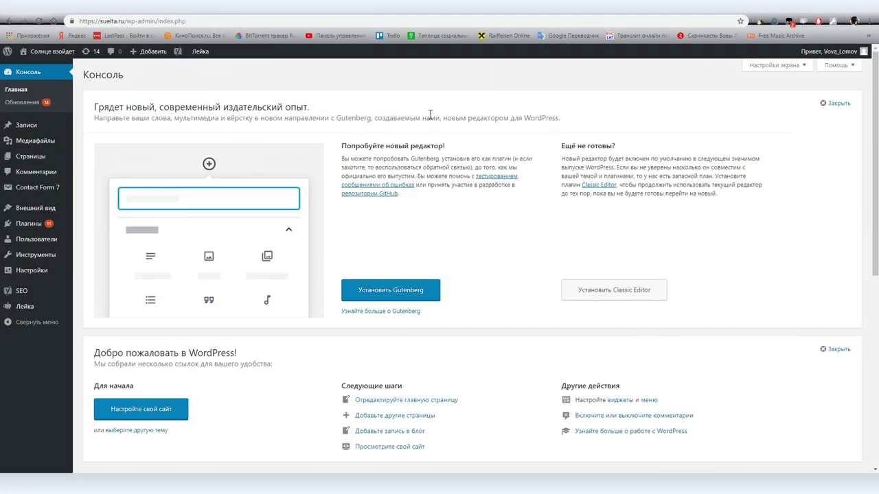
# In the WordPress admin, open Yoast SEO's titles and metadata settings for the home page and start editing that page
pyautogui.moveTo(19, 294)
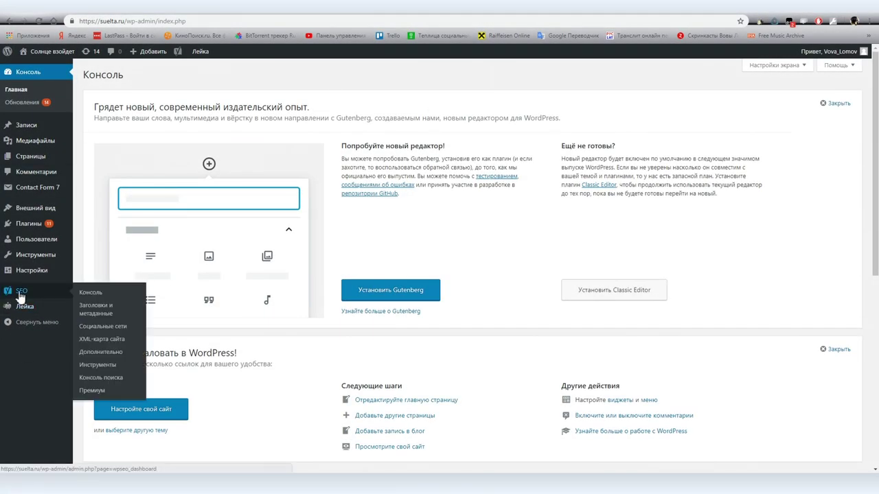
pyautogui.click(100, 307)
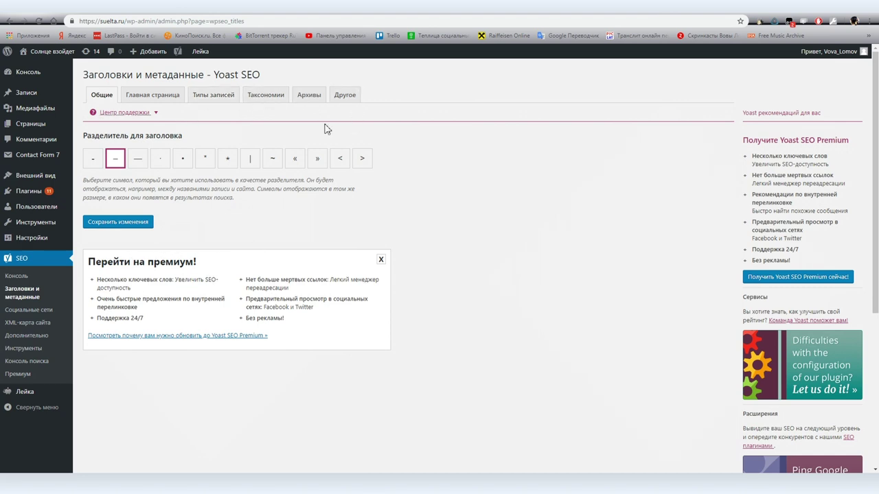
pyautogui.click(163, 99)
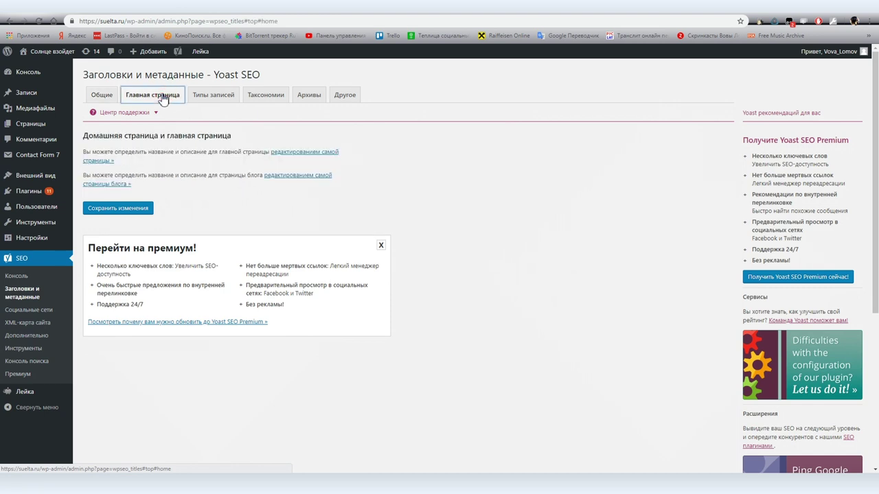
pyautogui.click(306, 158)
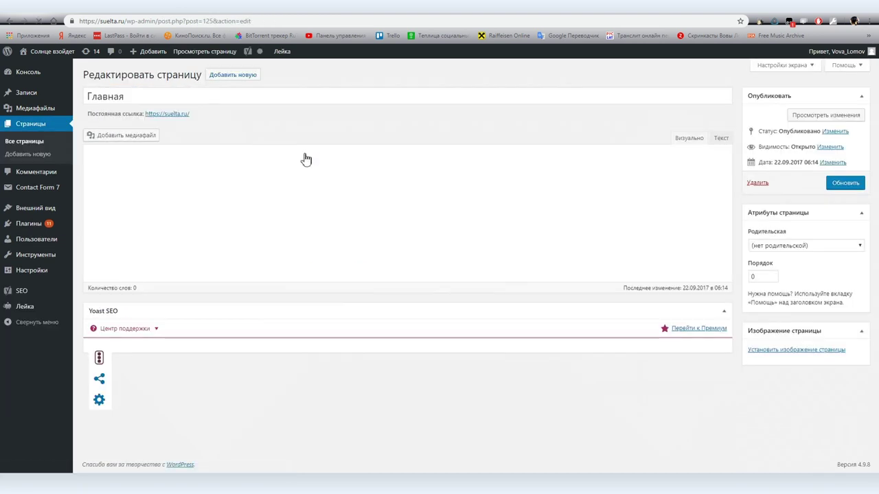
pyautogui.scroll(-5, 392, 231)
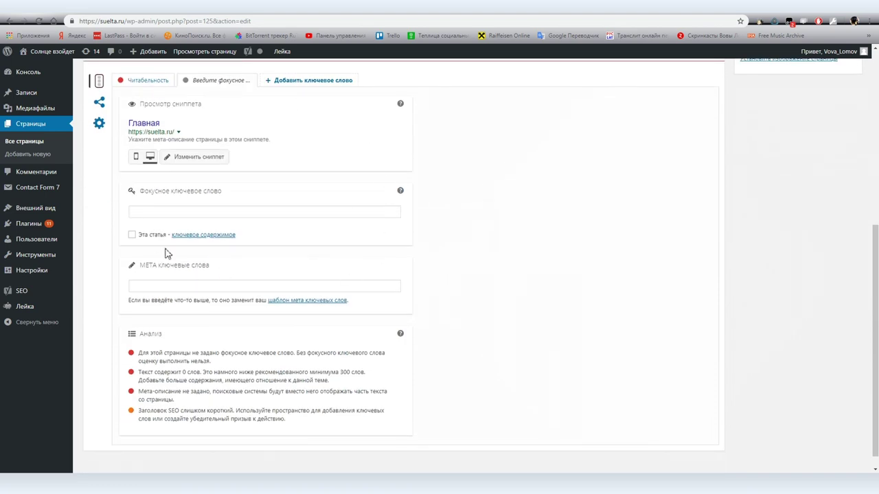
# Edit the home page's search snippet and set its SEO title to "Солнце взойдет"
pyautogui.click(204, 157)
pyautogui.click(180, 199)
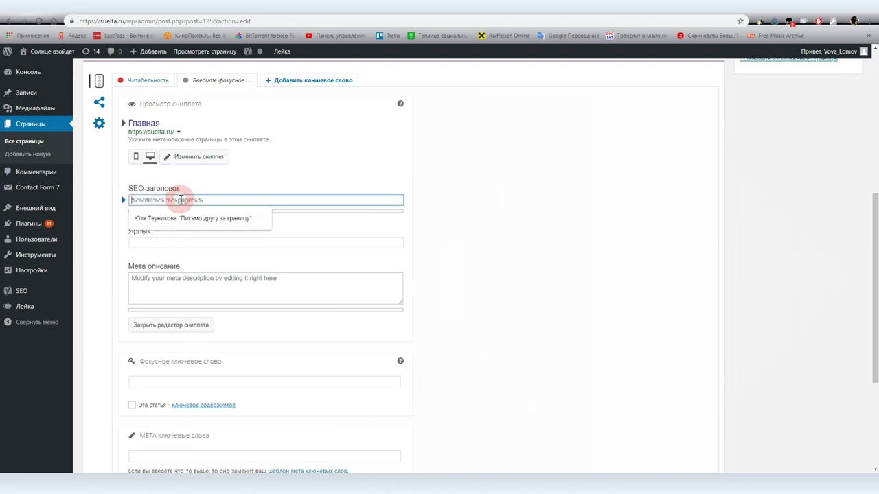
pyautogui.write('Солнце взойдеь')
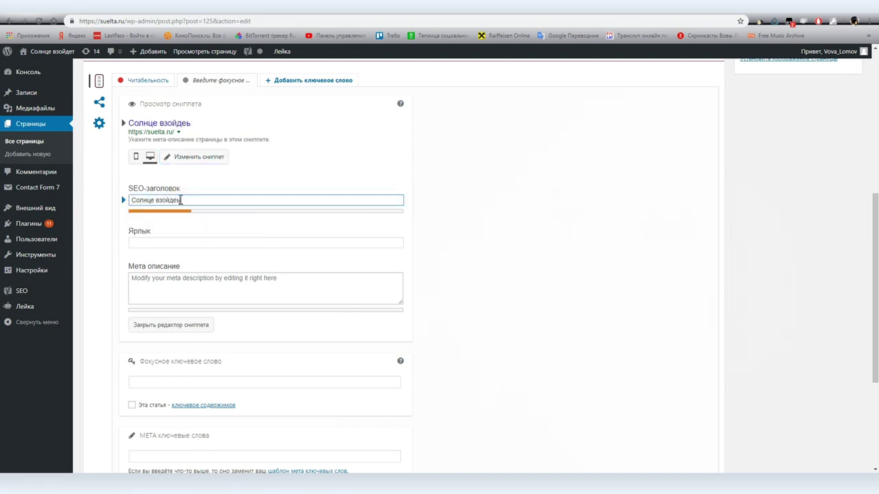
pyautogui.press('BackSpace')
pyautogui.write('т')
# Set the home page's meta description to "Это самый лучший сайт обо всем на свете" and update the page
pyautogui.click(265, 293)
pyautogui.write('Это са')
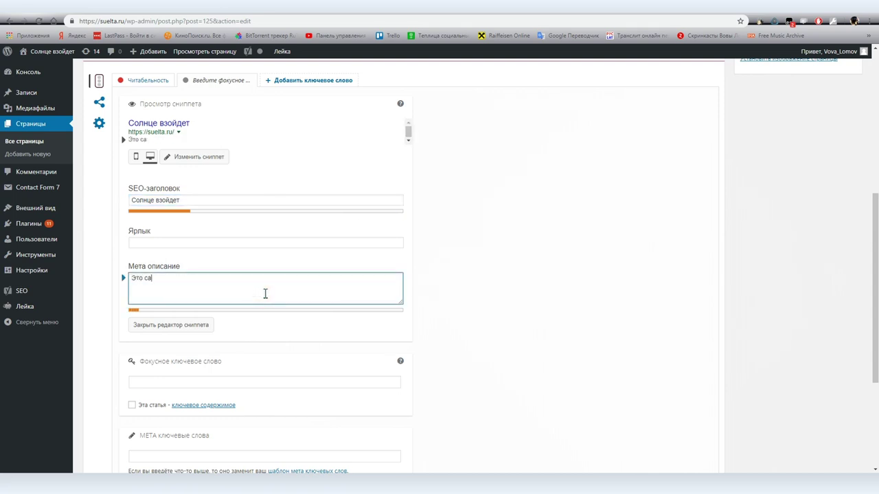
pyautogui.write('мый лучший сайт обо всем на свете')
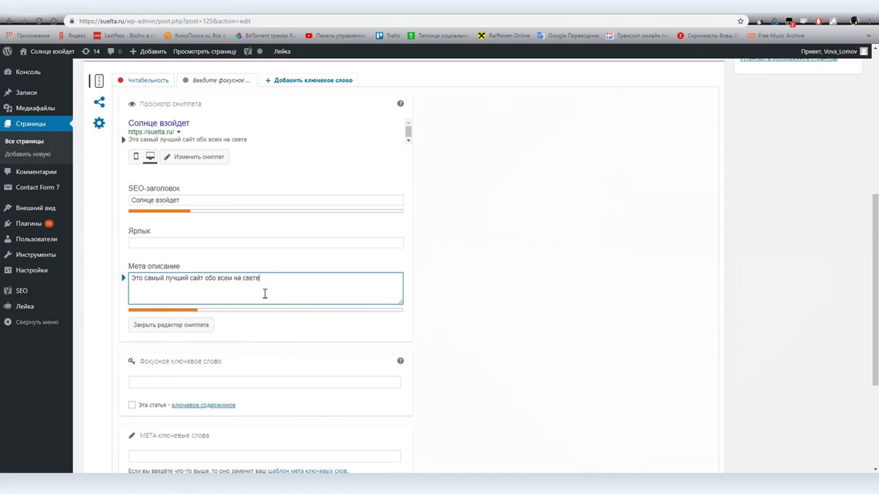
pyautogui.click(441, 256)
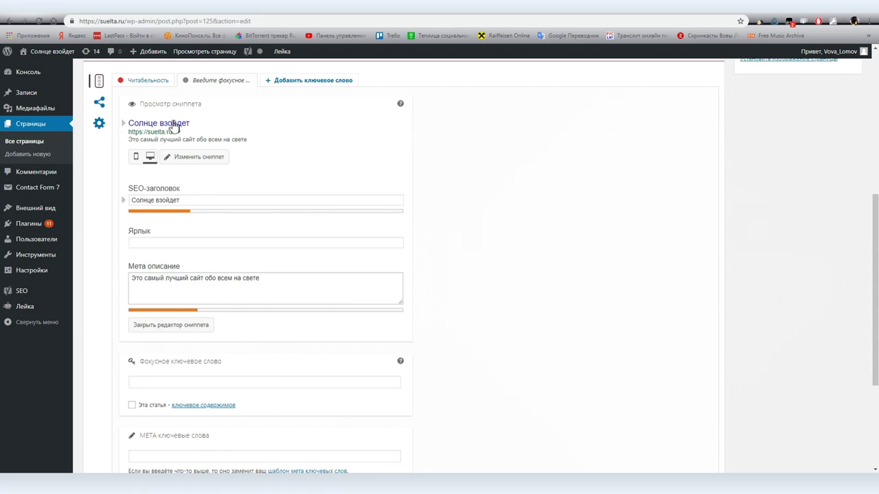
pyautogui.click(589, 300)
pyautogui.scroll(5, 635, 352)
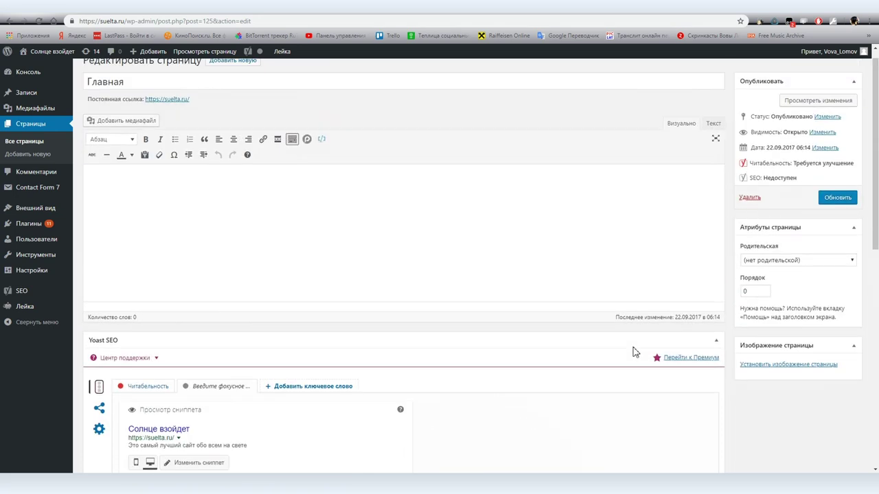
pyautogui.click(827, 214)
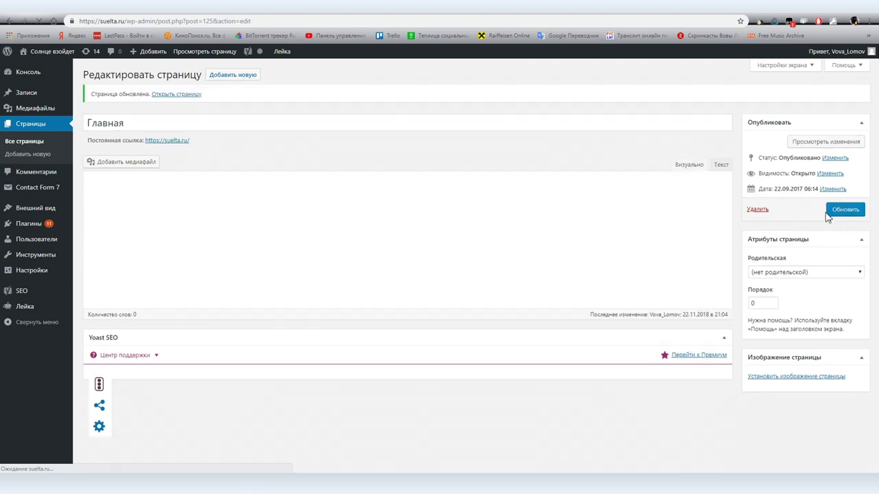
pyautogui.click(415, 15)
pyautogui.click(391, 232)
pyautogui.scroll(-5, 390, 233)
pyautogui.rightClick(442, 187)
pyautogui.click(487, 293)
pyautogui.scroll(-3, 486, 293)
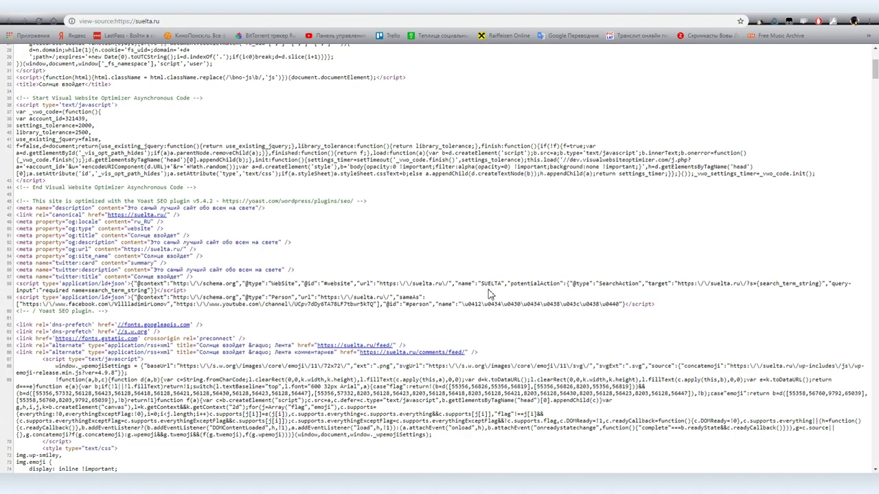
# Examine the title tag and the description meta tag in the home page's source code
pyautogui.scroll(2, 490, 292)
pyautogui.moveTo(63, 347); pyautogui.dragTo(265, 347)
pyautogui.click(212, 345)
pyautogui.moveTo(212, 345); pyautogui.dragTo(15, 373)
pyautogui.click(111, 372)
pyautogui.click(187, 372)
pyautogui.moveTo(190, 372); pyautogui.dragTo(128, 372)
pyautogui.click(129, 370)
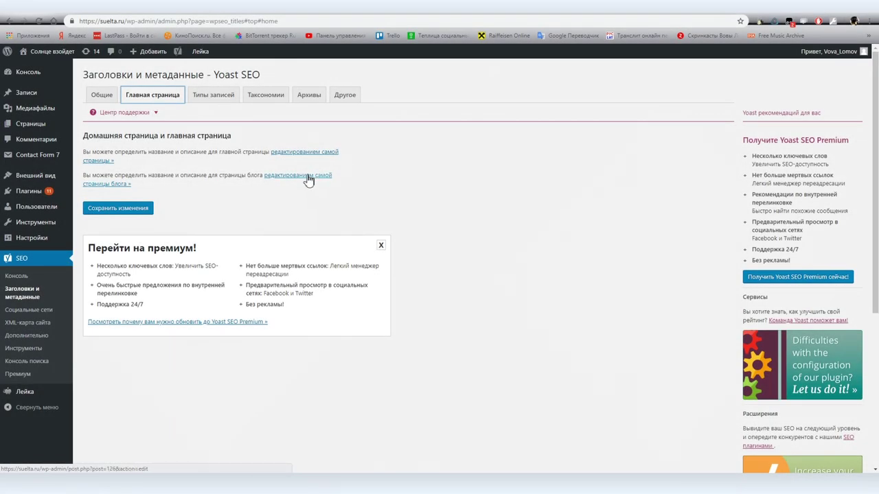
# Open the blog page "Новости" for editing from the Yoast home page settings and examine its title and snippet preview
pyautogui.click(308, 180)
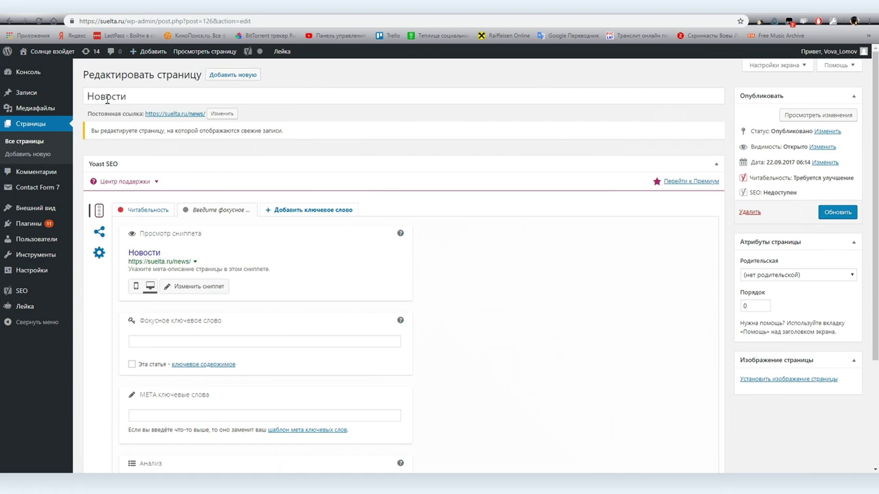
pyautogui.doubleClick(106, 98)
pyautogui.click(188, 92)
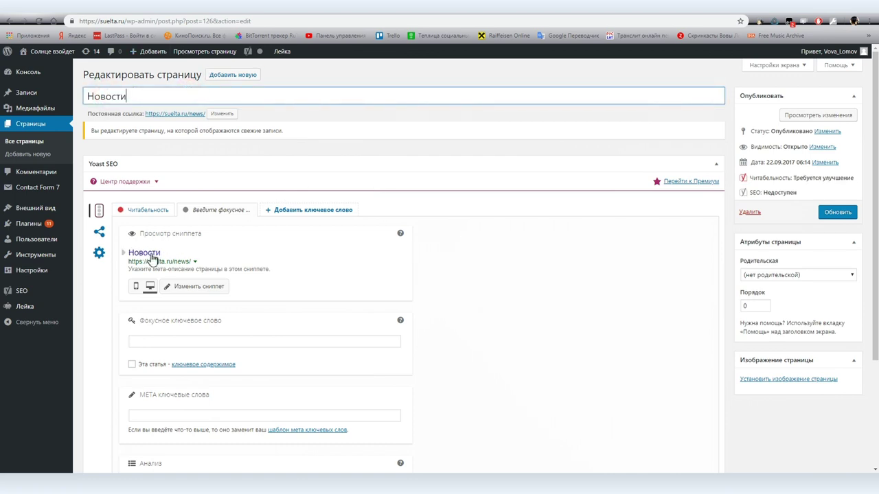
# Open the post "1" for editing and set its snippet's SEO title to the person's full name followed by "Письмо другу за границу" in quotes
pyautogui.click(26, 92)
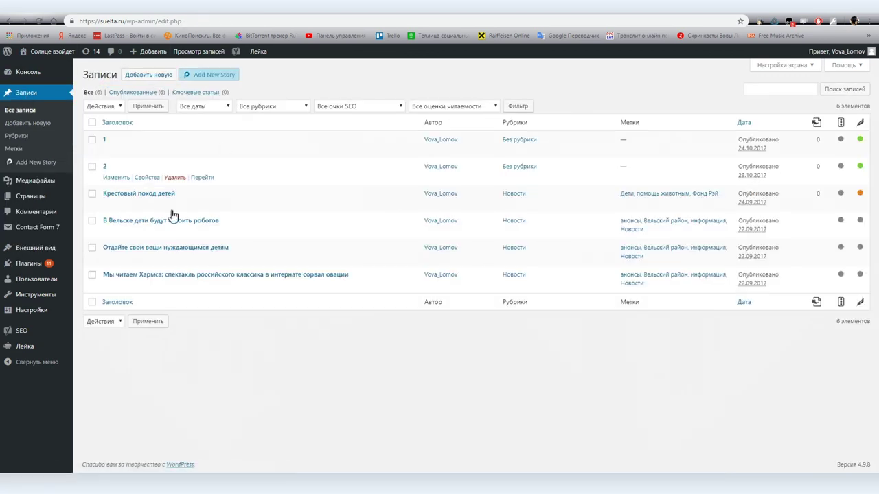
pyautogui.click(117, 150)
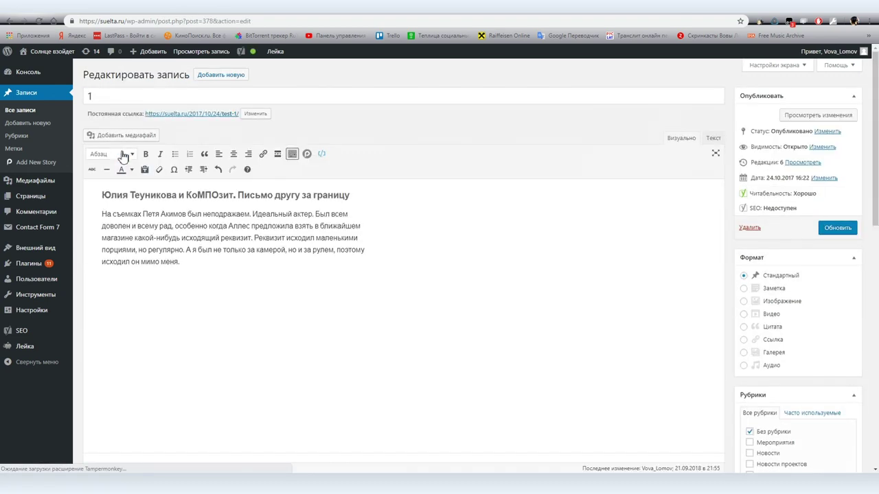
pyautogui.scroll(-8, 442, 268)
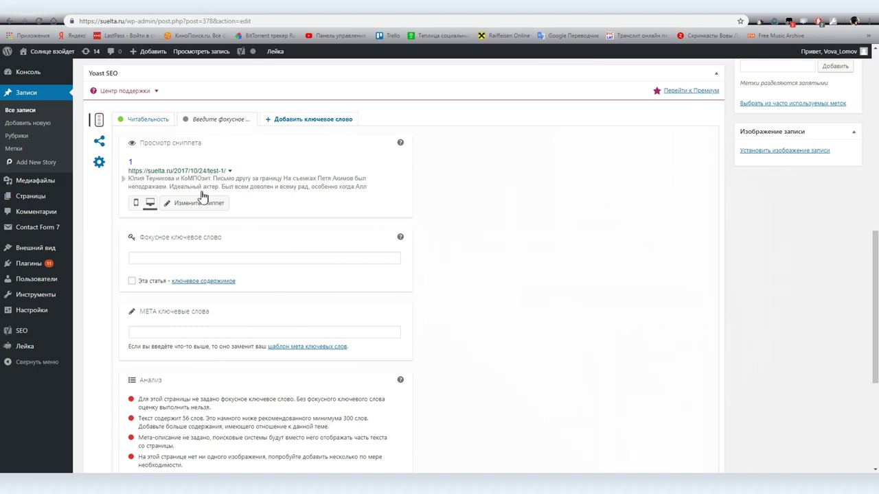
pyautogui.click(178, 205)
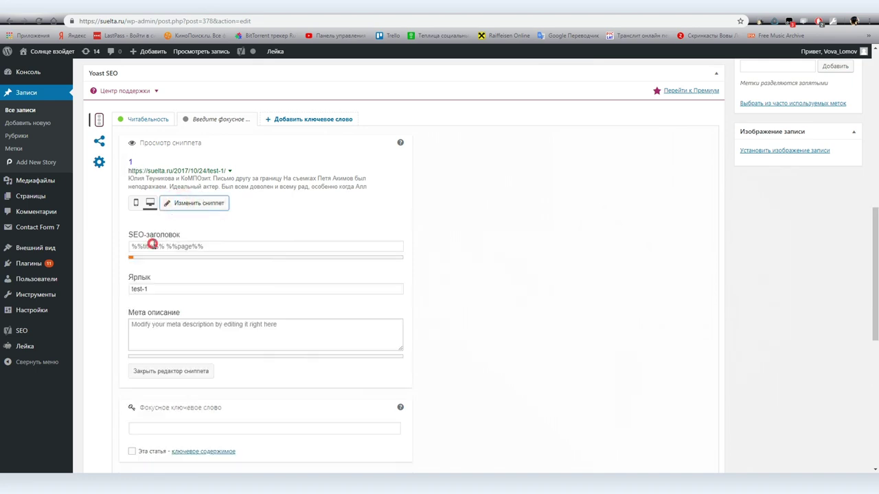
pyautogui.click(151, 246)
pyautogui.click(217, 264)
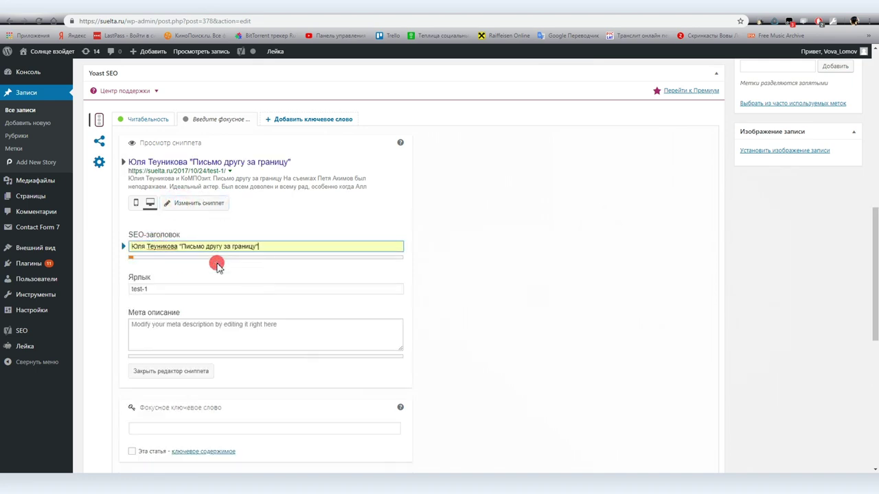